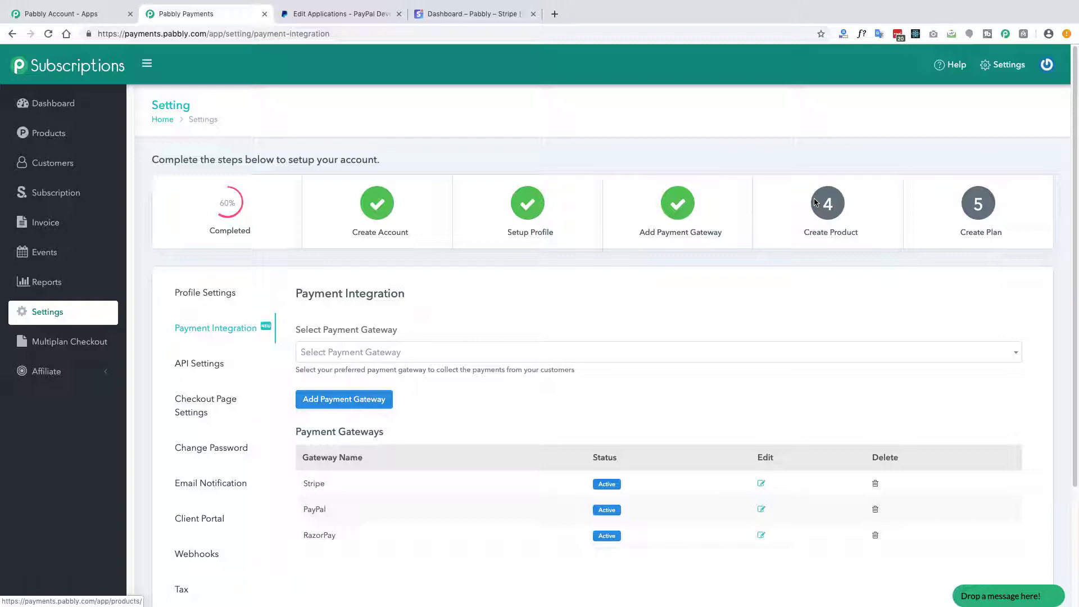
# Step: Add a new product named 'ColorWay WP Theme' and start its description '35+ Predefined beautiful templates'
pyautogui.click(815, 202)
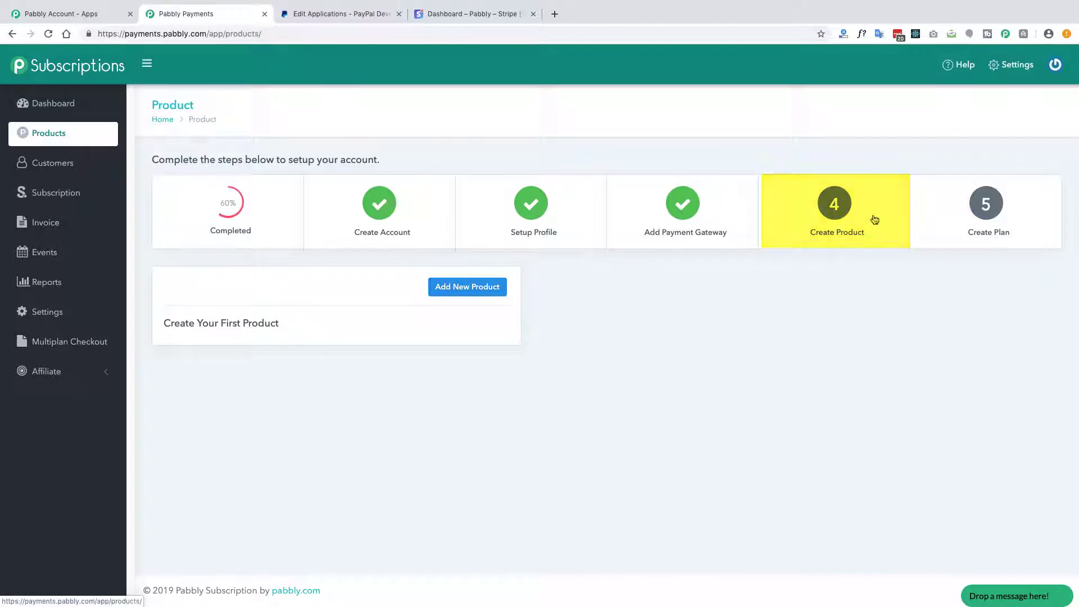
pyautogui.click(470, 289)
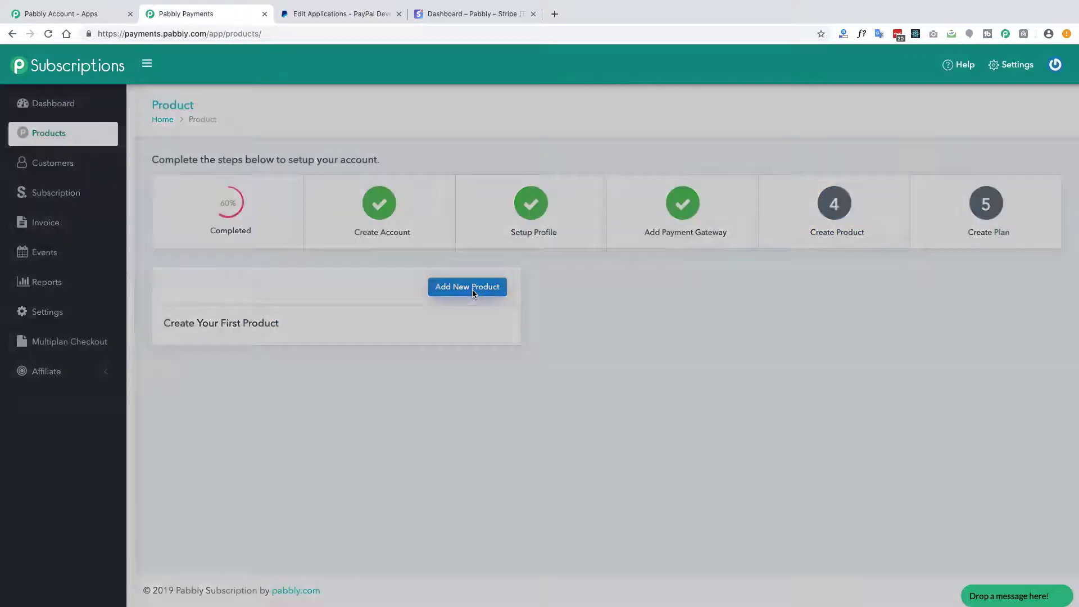
pyautogui.click(464, 155)
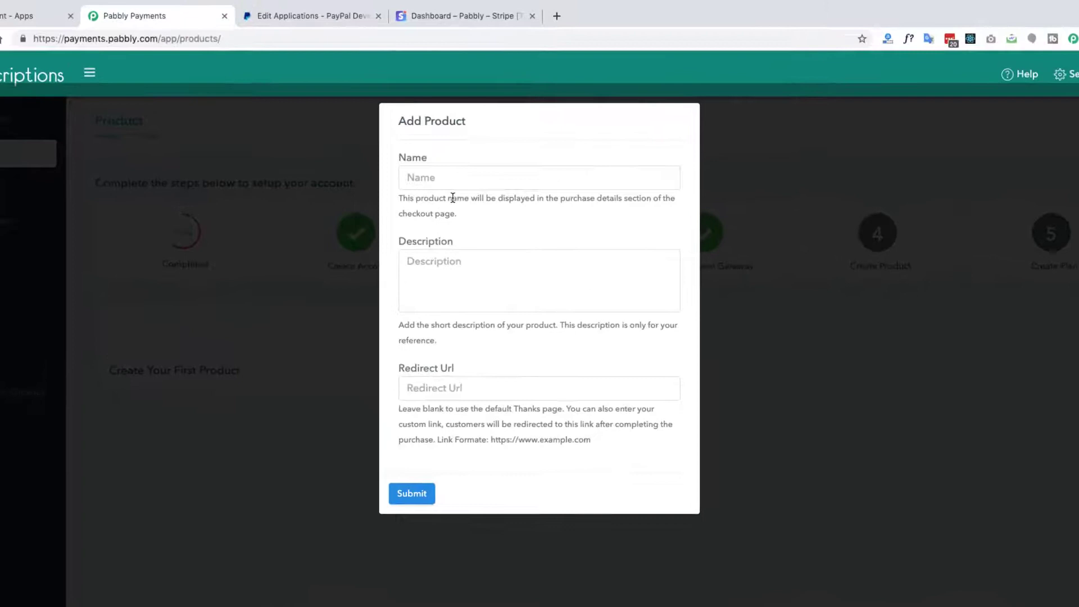
pyautogui.write('ColorWay WP Theme')
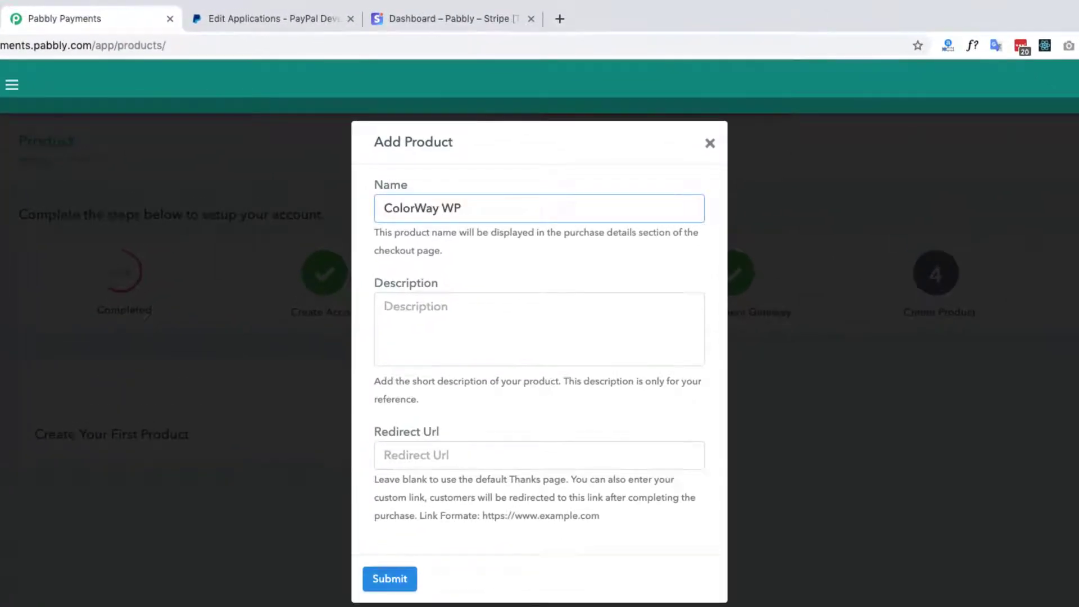
pyautogui.press('Tab')
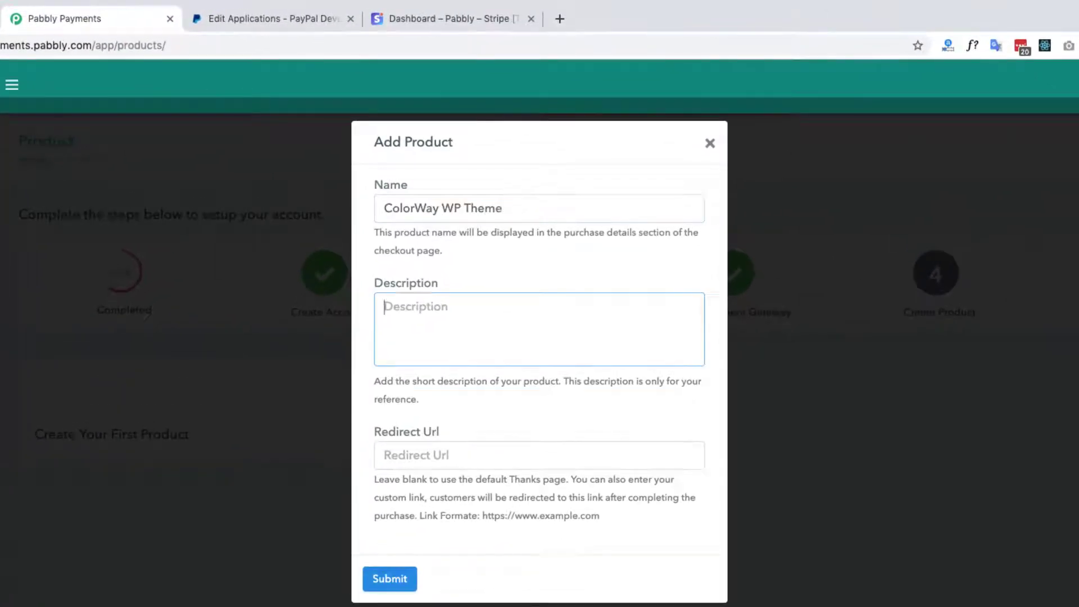
pyautogui.write('35+ Prede')
pyautogui.write('fined beautiful')
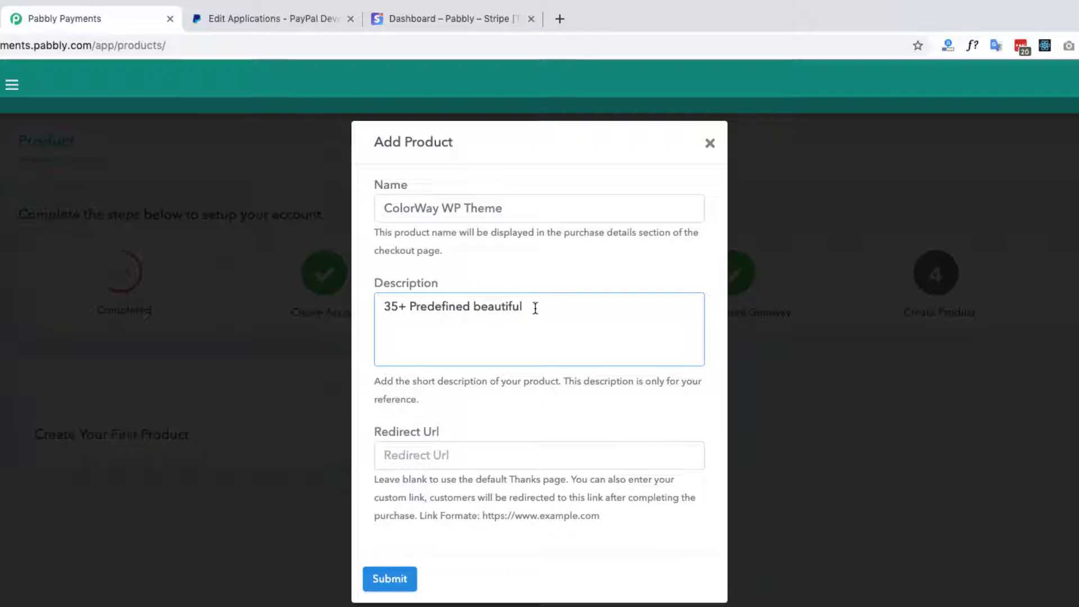
pyautogui.write(' templat')
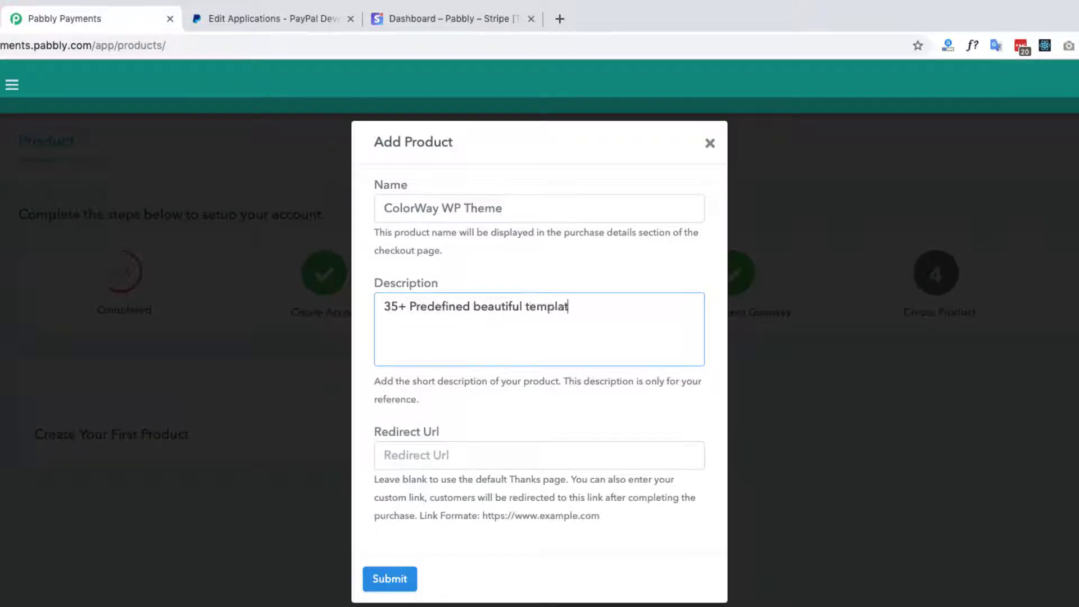
pyautogui.write('es')
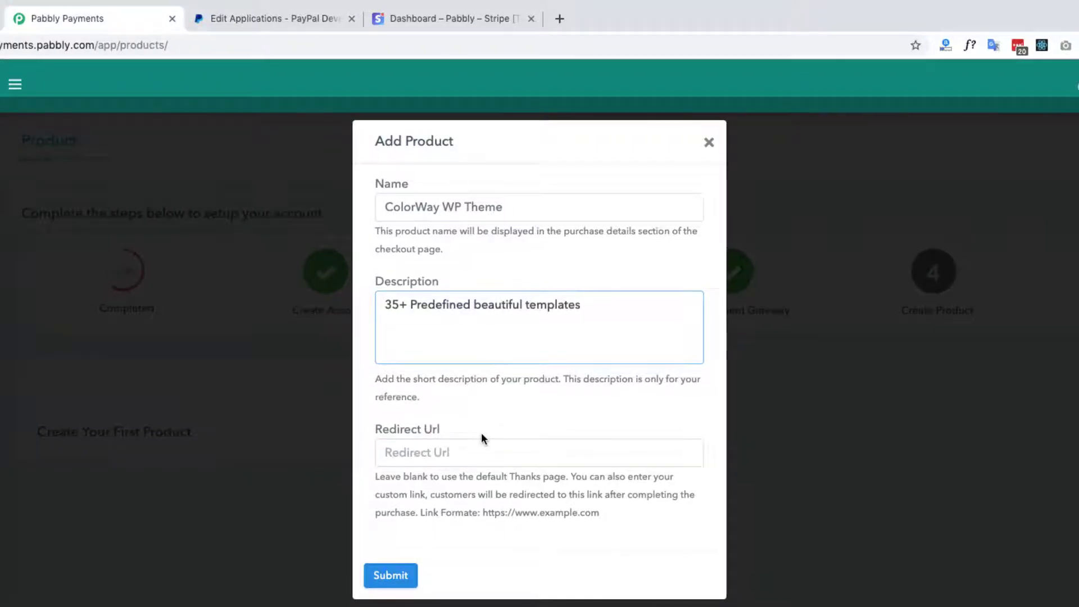
# Step: Begin entering a custom Redirect Url for the product
pyautogui.click(480, 453)
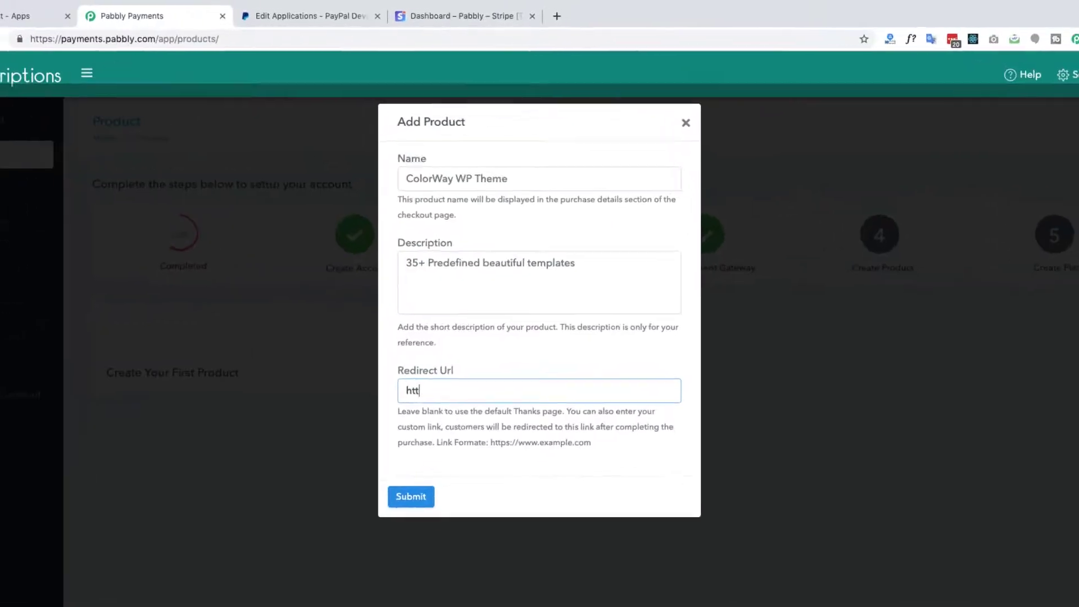
pyautogui.write('ps')
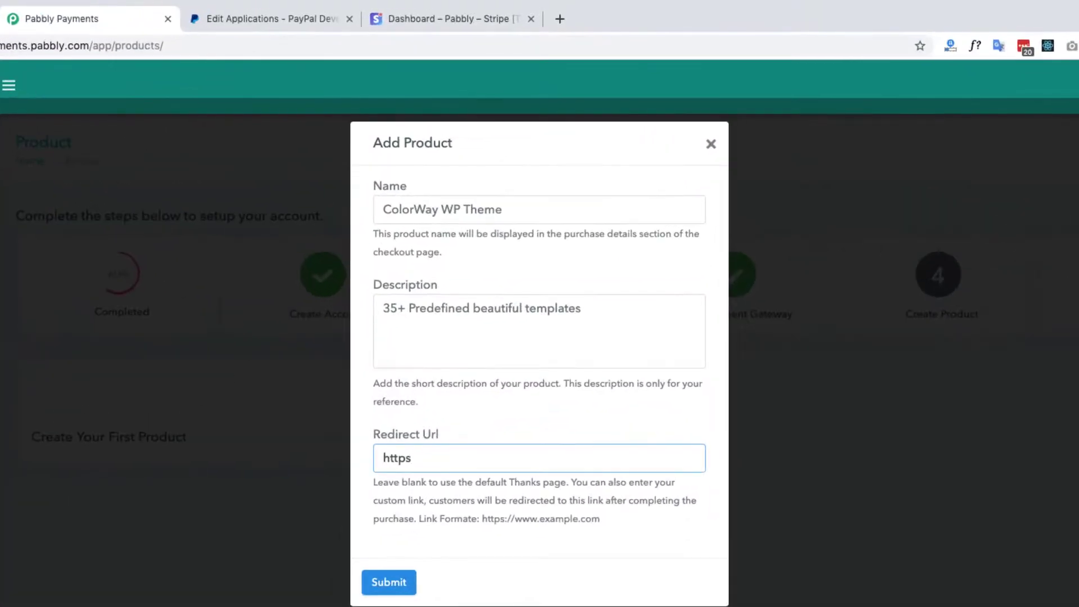
pyautogui.write('://www.inkt')
pyautogui.write('hemes.com')
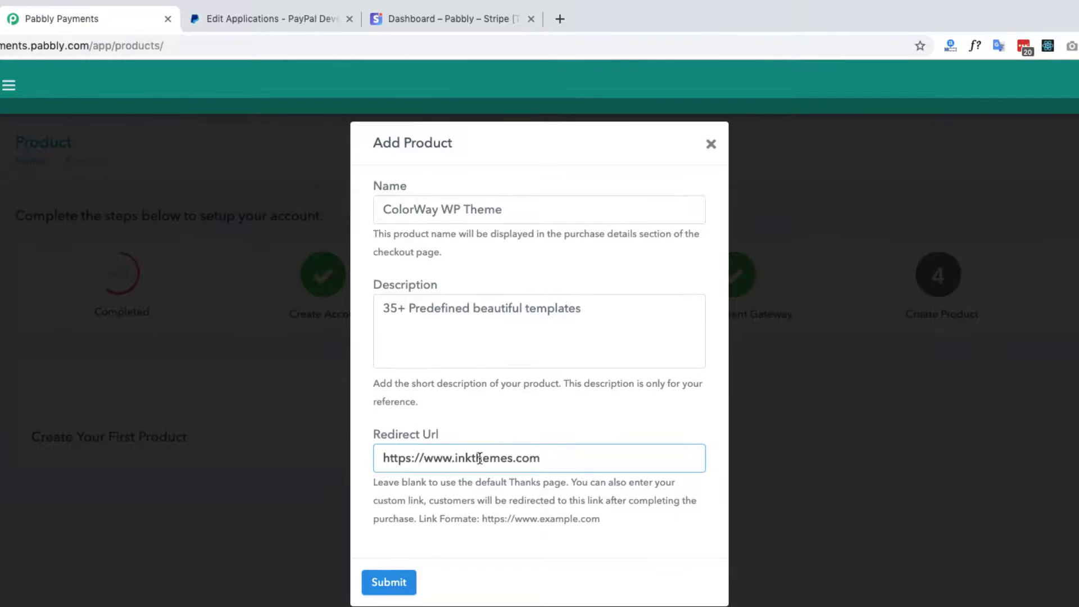
pyautogui.click(388, 582)
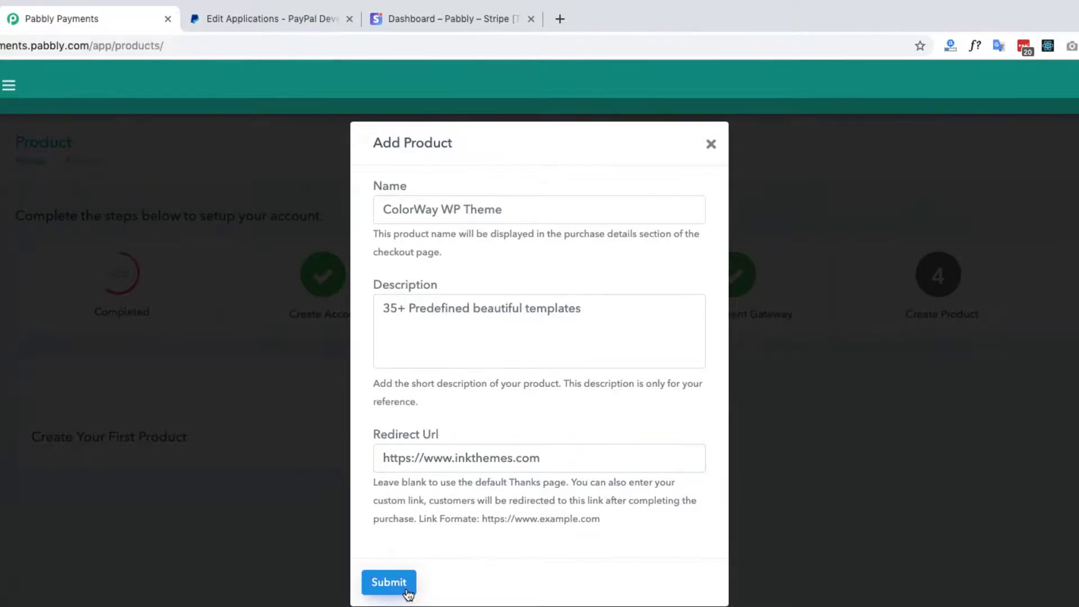